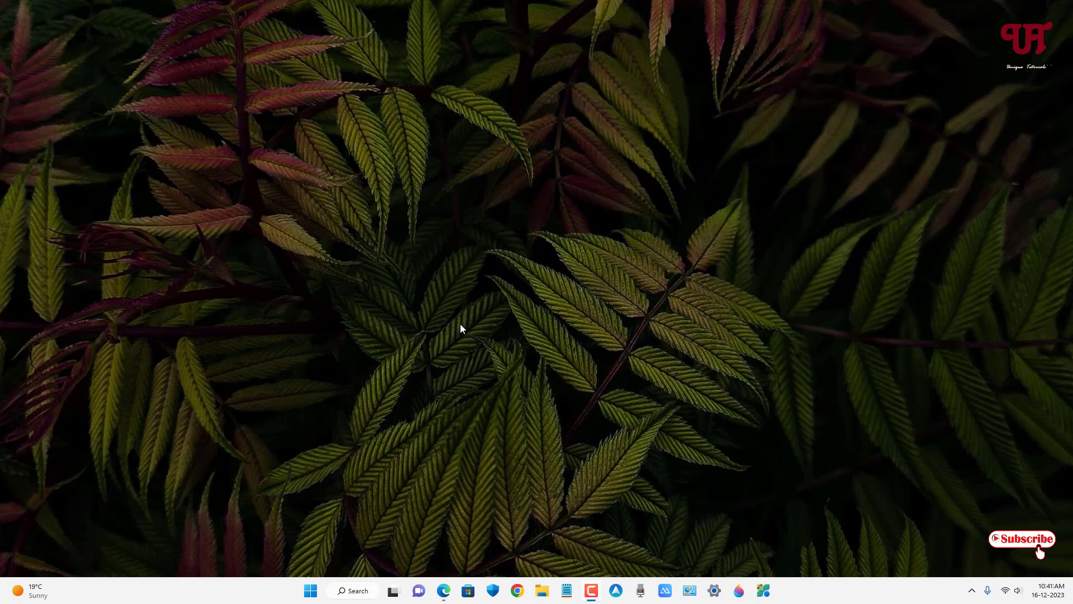
Inspect the desktop's full classic right-click menu, then dismiss it.
right_click(460, 324)
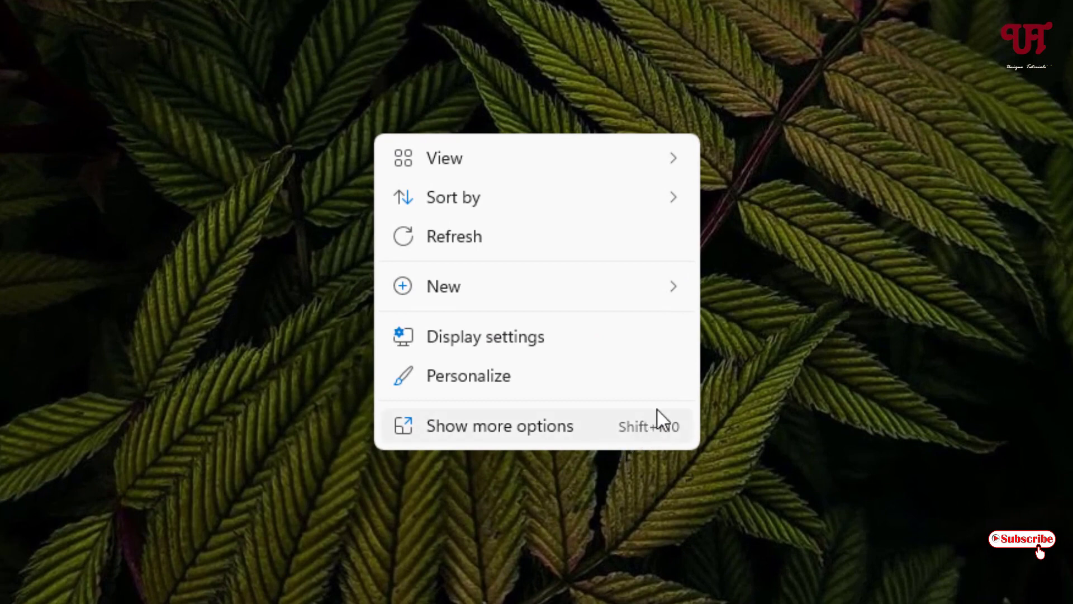
left_click(499, 428)
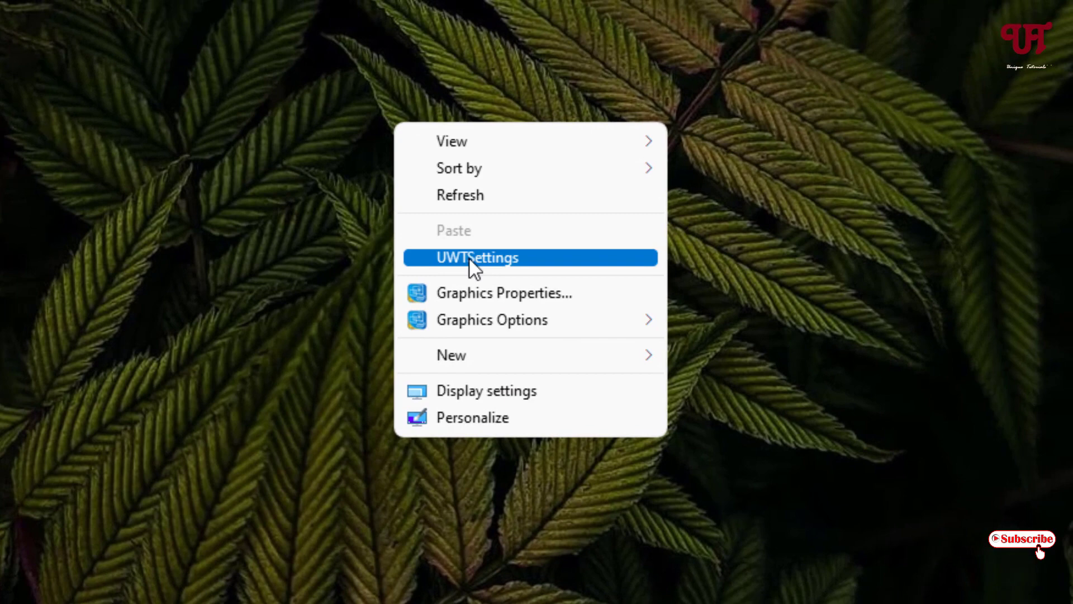
left_click(338, 256)
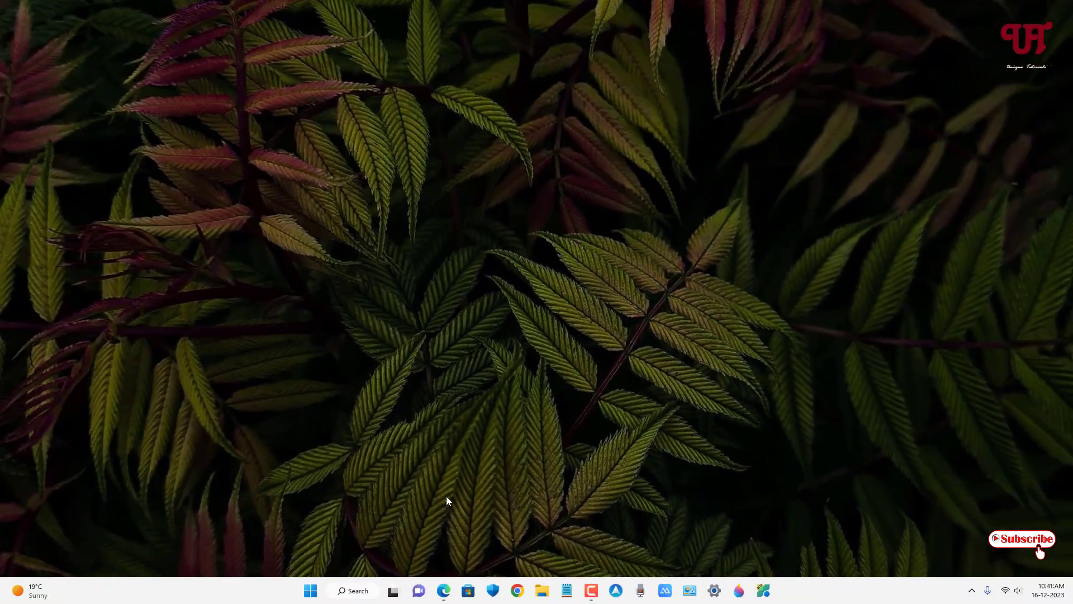
Download StoreAT.zip from sordum.org's Store Apps Tool v1.1 page and show it in its folder.
left_click(443, 590)
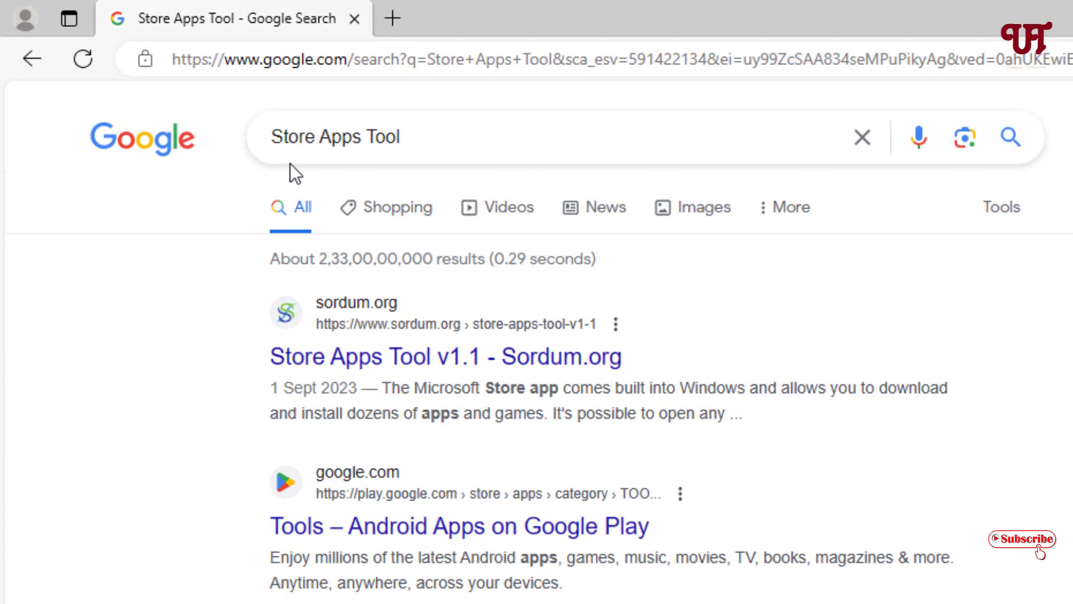
left_click(401, 366)
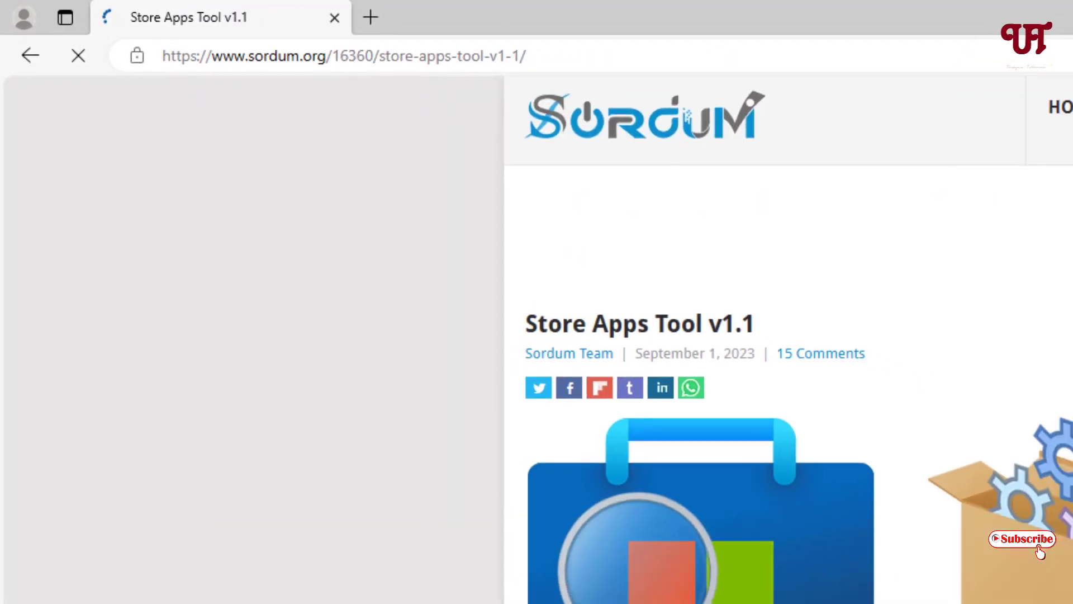
scroll(307, 338, "down", 20)
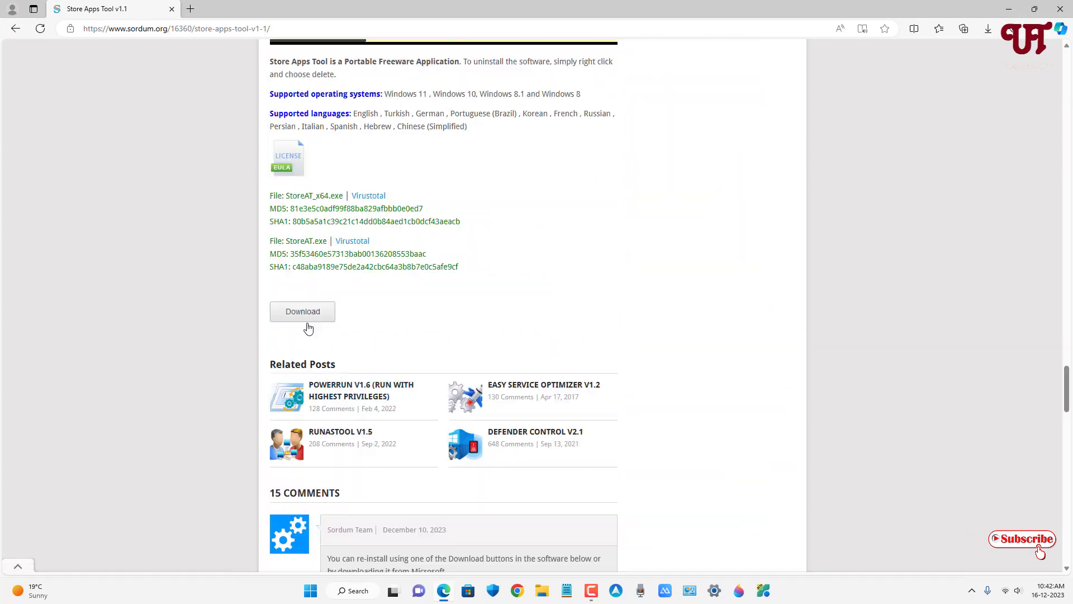
left_click(306, 313)
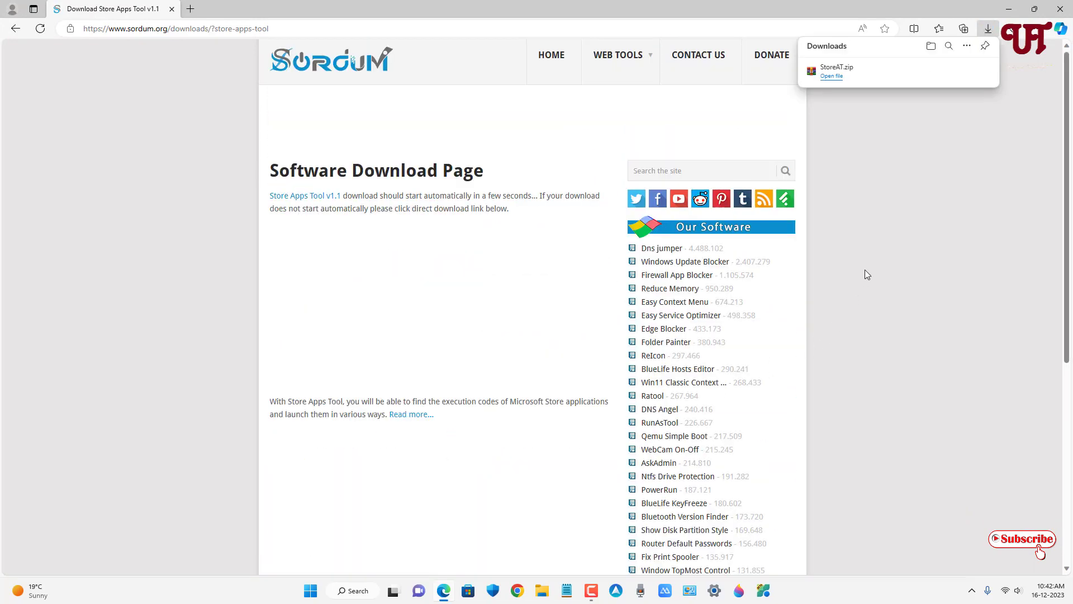
left_click(947, 71)
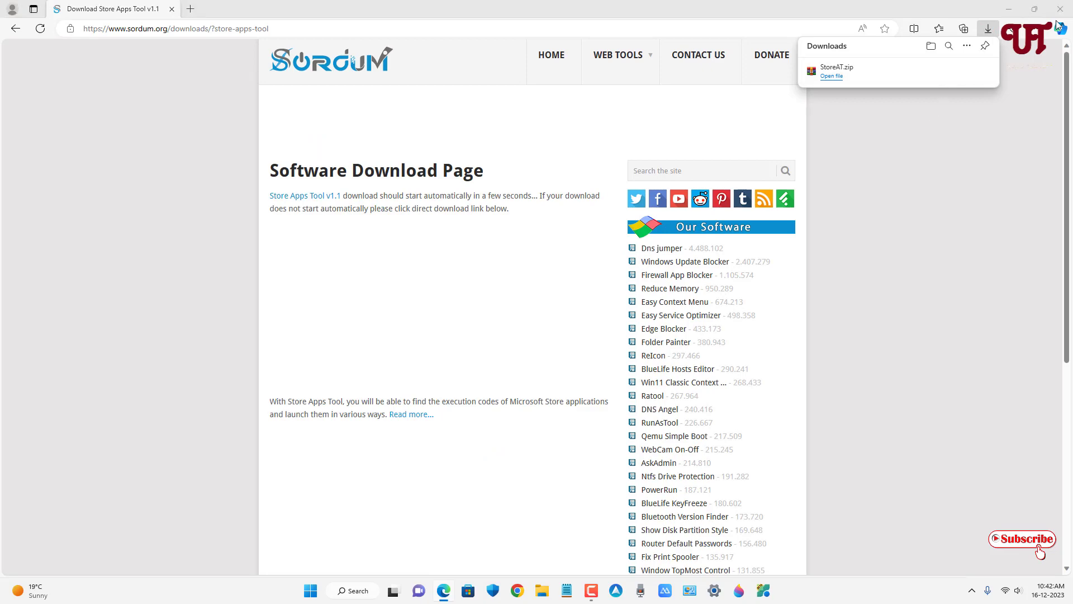
left_click(1060, 10)
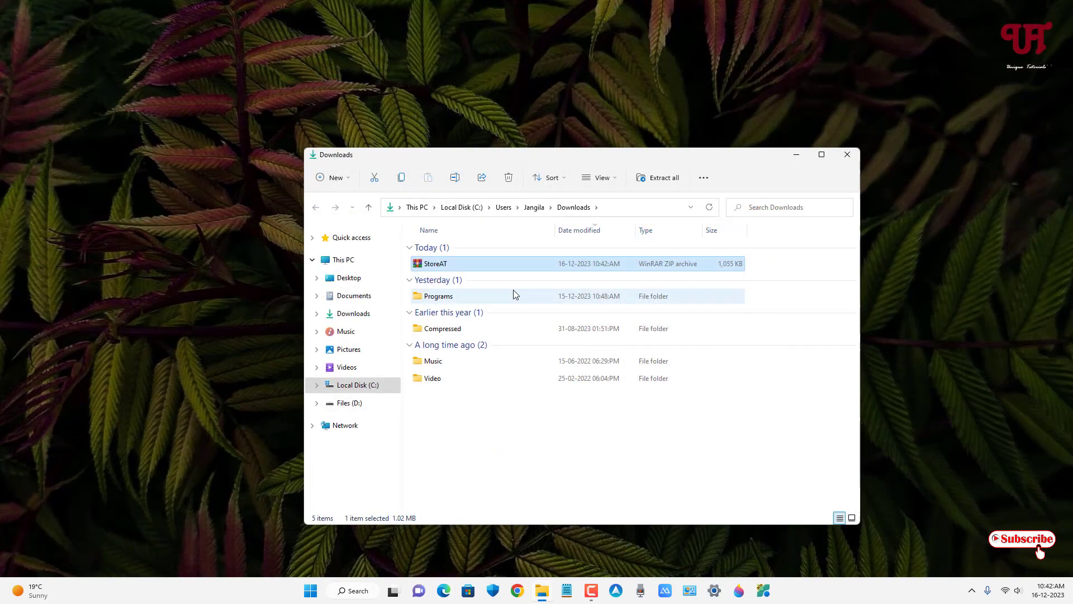
Extract StoreAT.zip with WinRAR into a StoreAT folder.
double_click(461, 264)
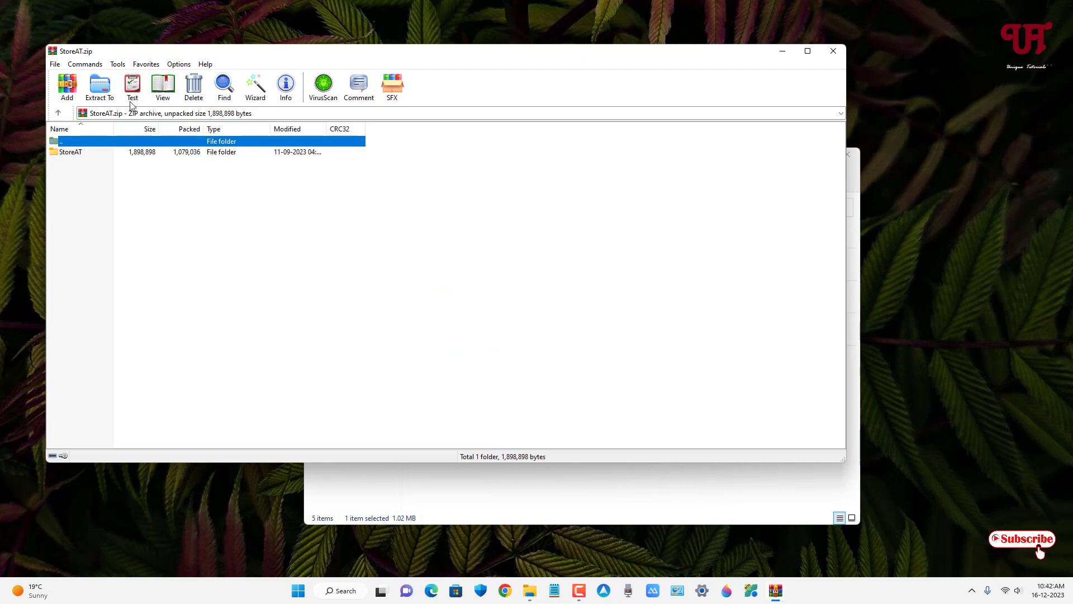
left_click(101, 89)
left_click(477, 373)
left_click(834, 52)
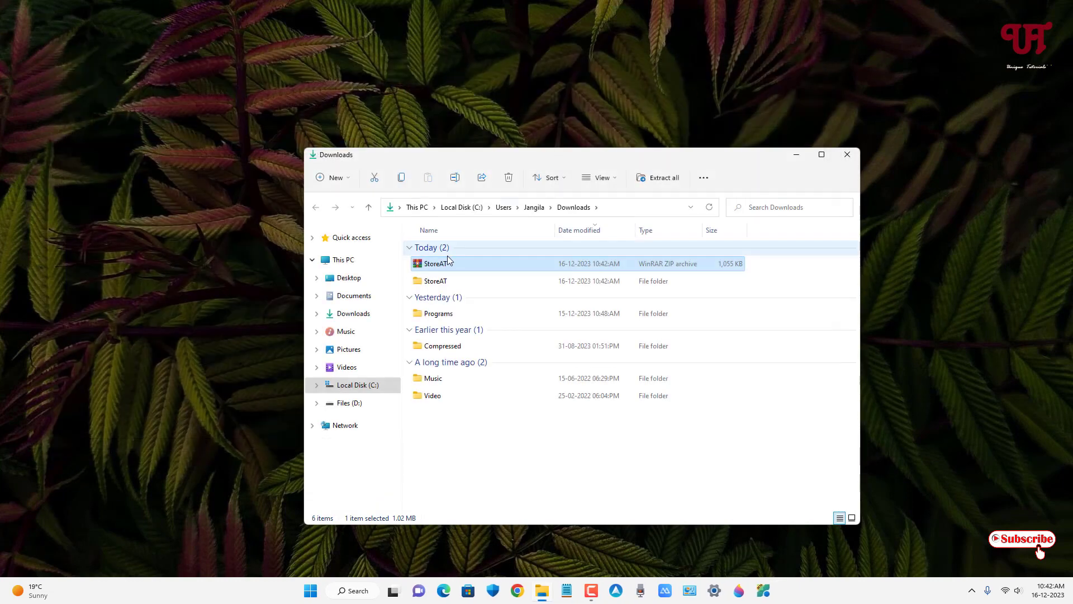
Launch StoreAT_x64 from the inner StoreAT\StoreAT folder.
double_click(433, 281)
double_click(436, 249)
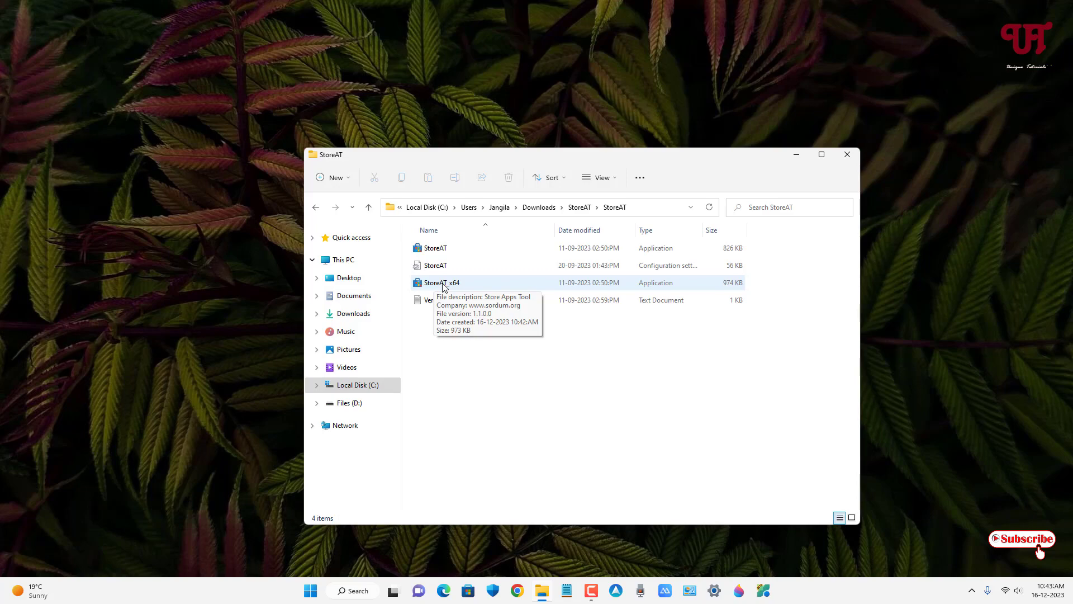
double_click(443, 283)
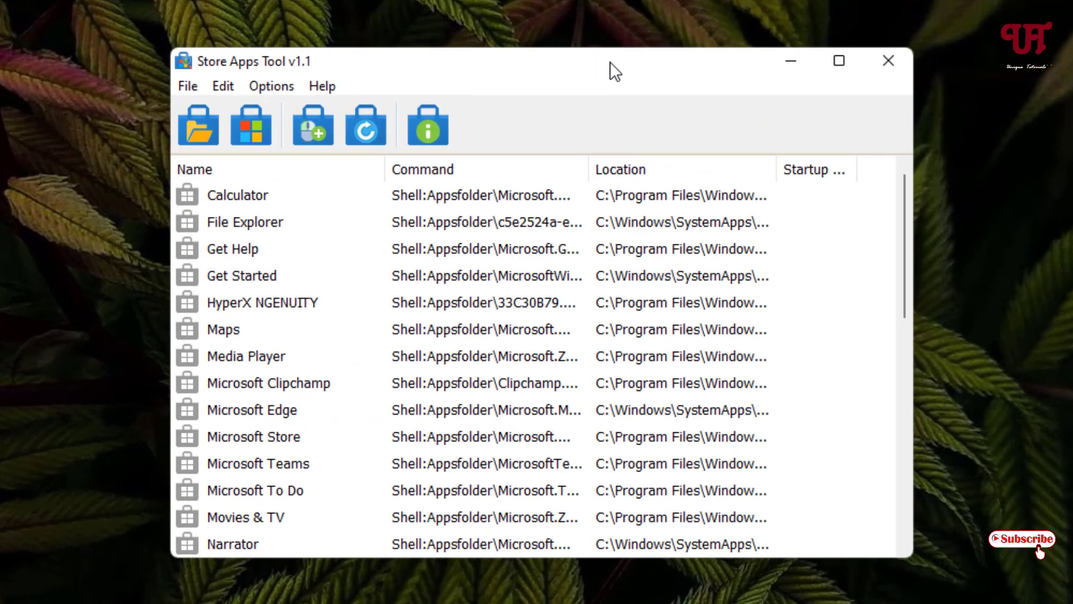
In Desktop Context Menu Options, give 'Microsoft Store Apps' the Store icon StoreAT.icl,28.
left_click(322, 137)
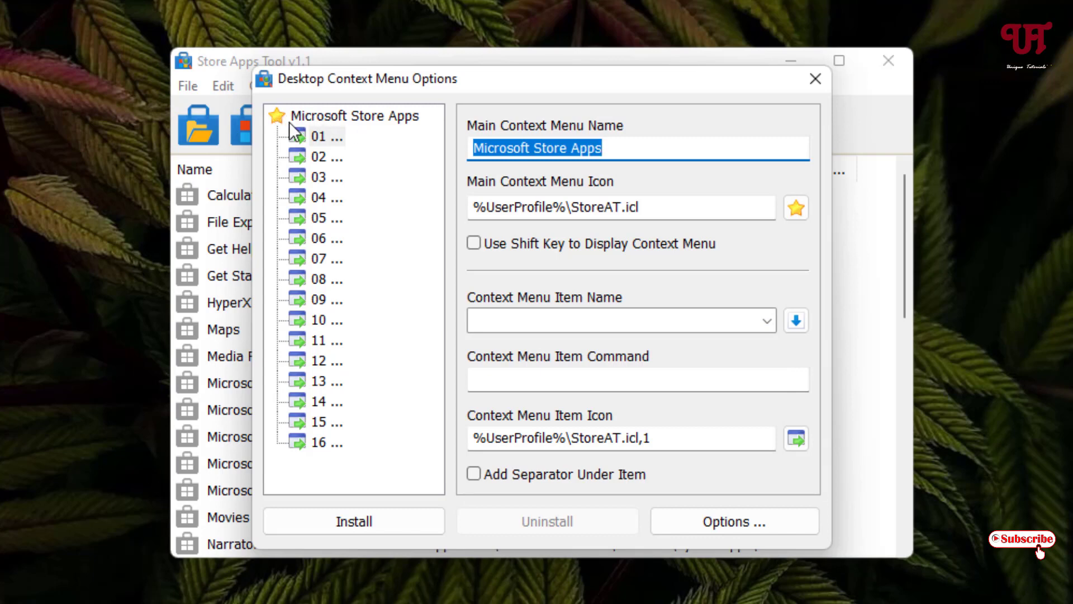
left_click(797, 209)
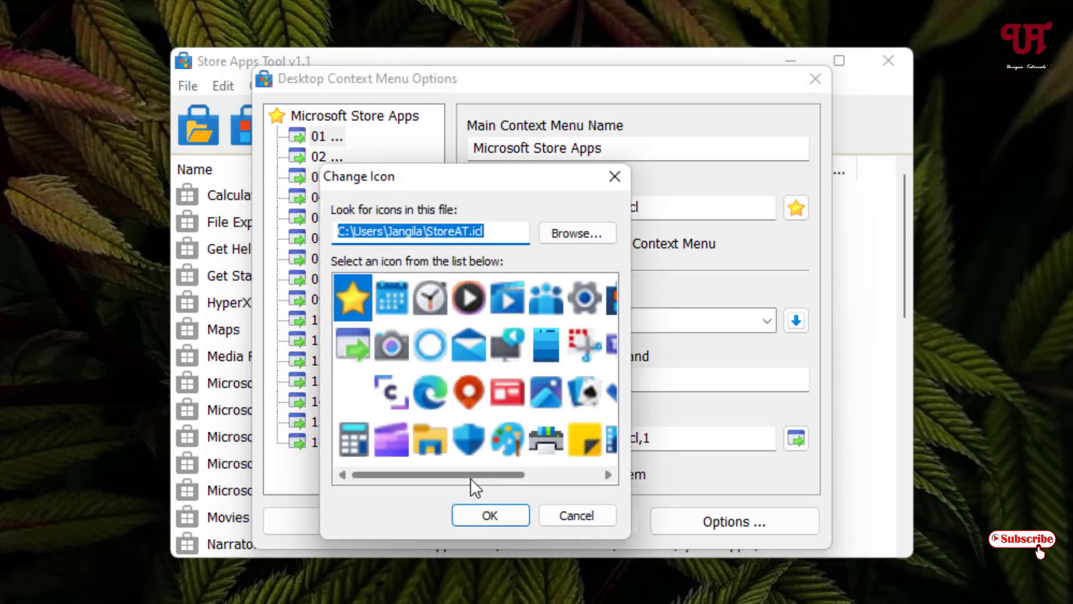
left_click_drag(470, 478, 498, 468)
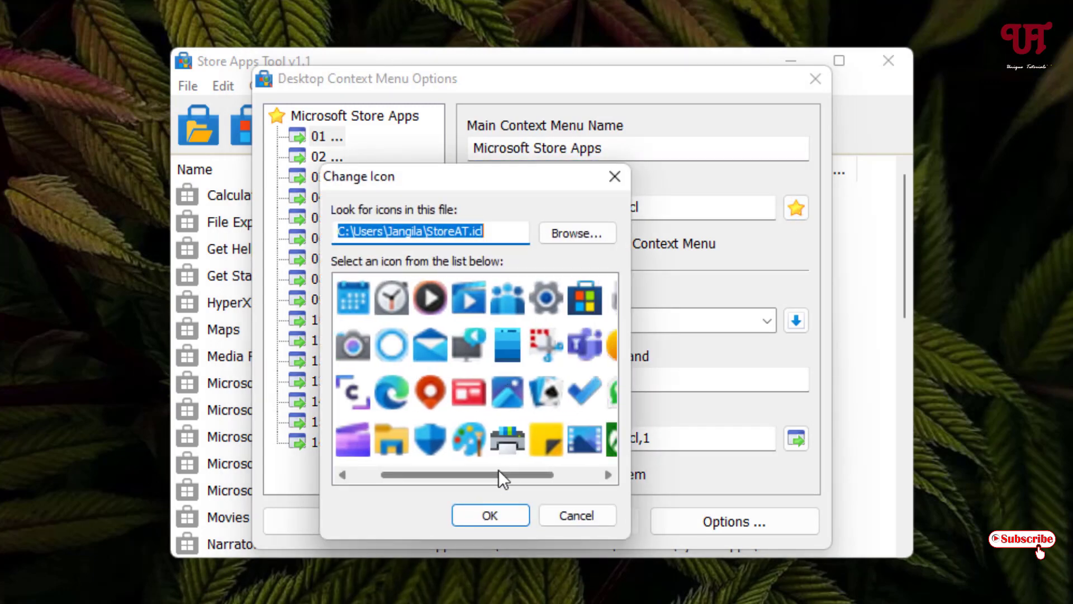
left_click(584, 309)
left_click(496, 517)
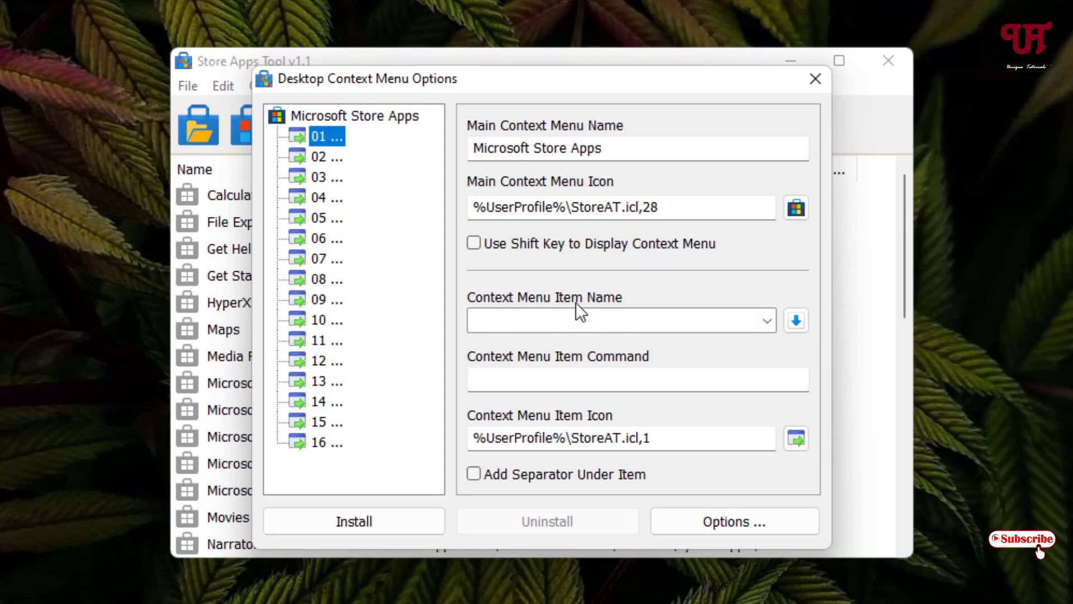
Fill submenu slots one to three with Calculator, File Explorer and Sound Recorder.
left_click(765, 327)
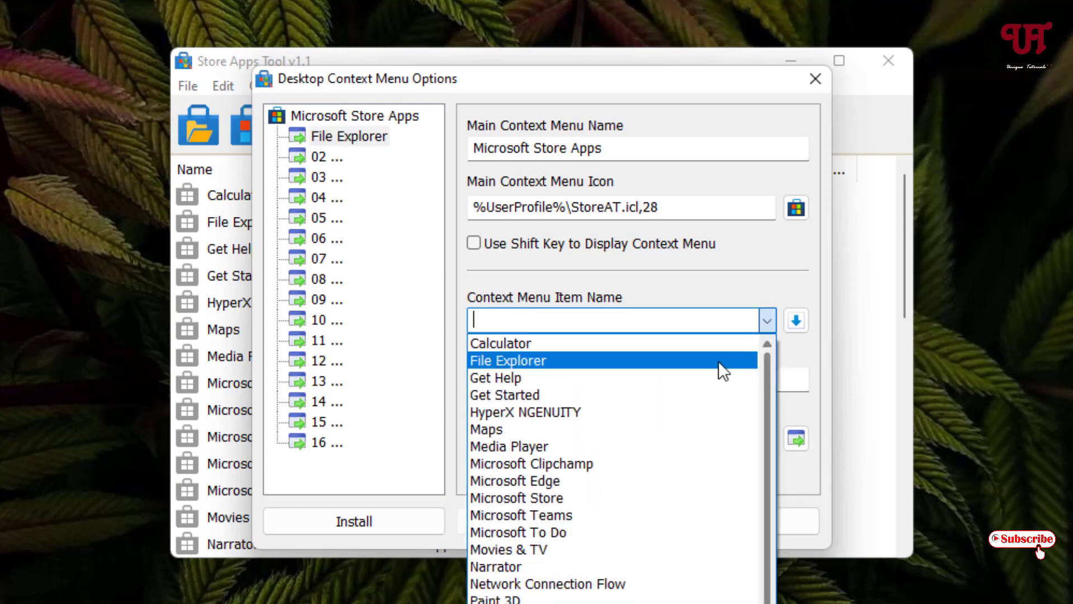
left_click(621, 341)
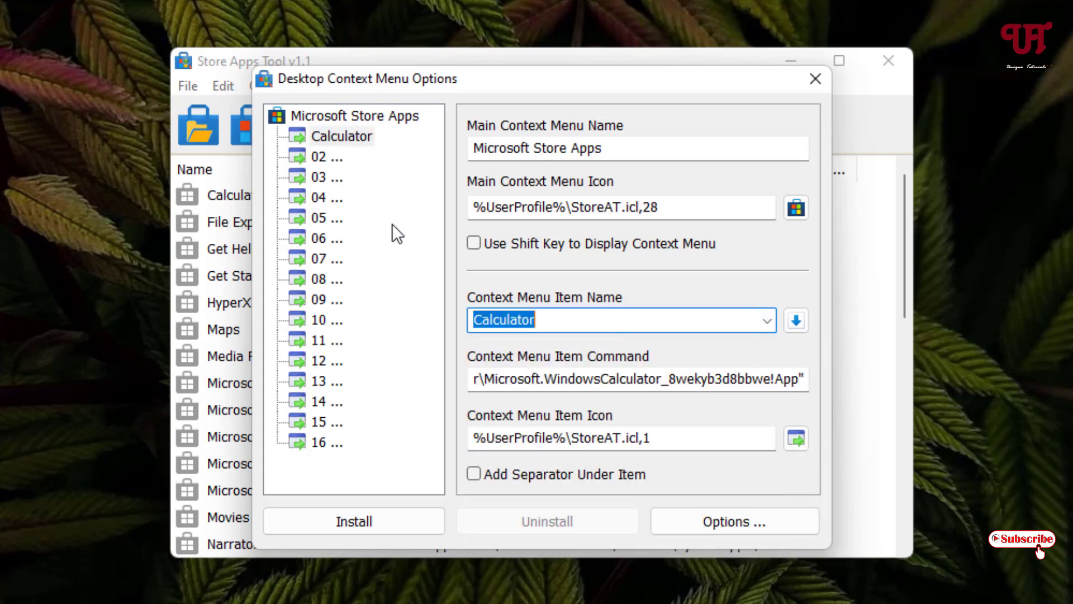
left_click(332, 159)
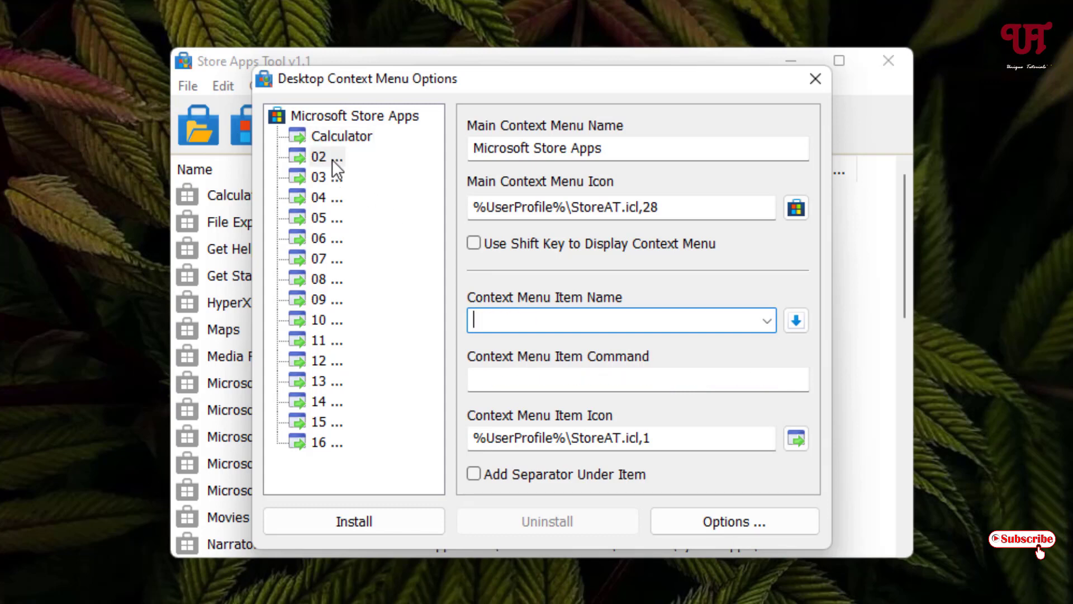
left_click(766, 322)
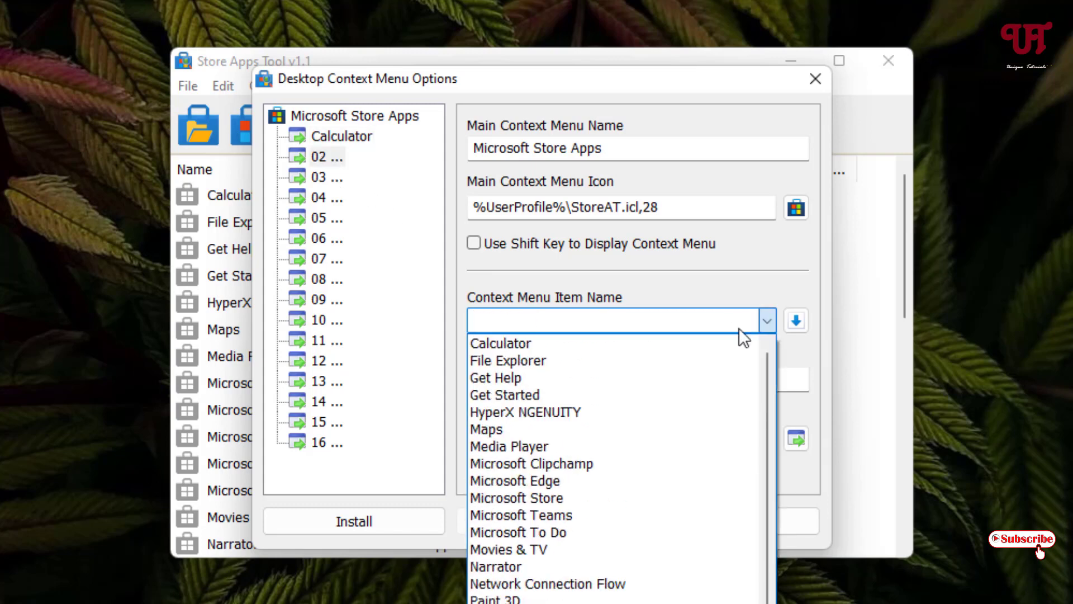
left_click(670, 358)
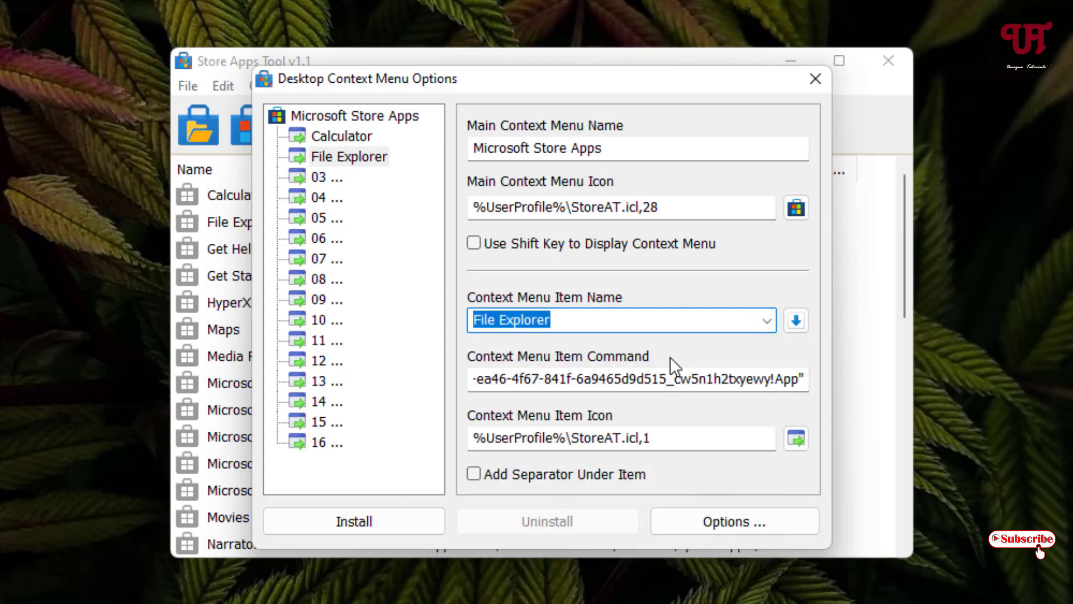
left_click(334, 181)
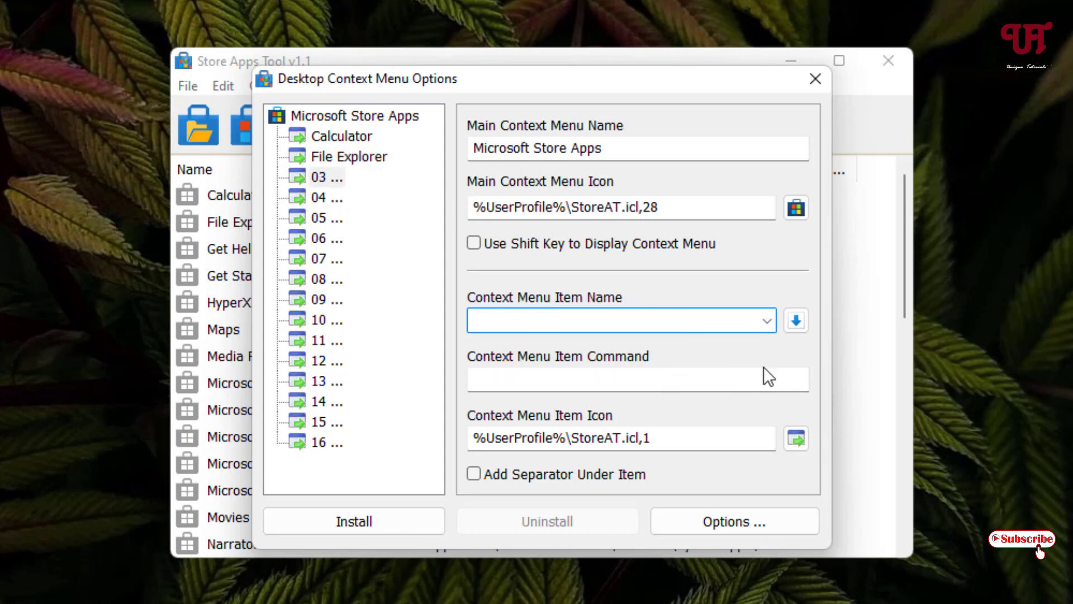
left_click(767, 320)
key("Return")
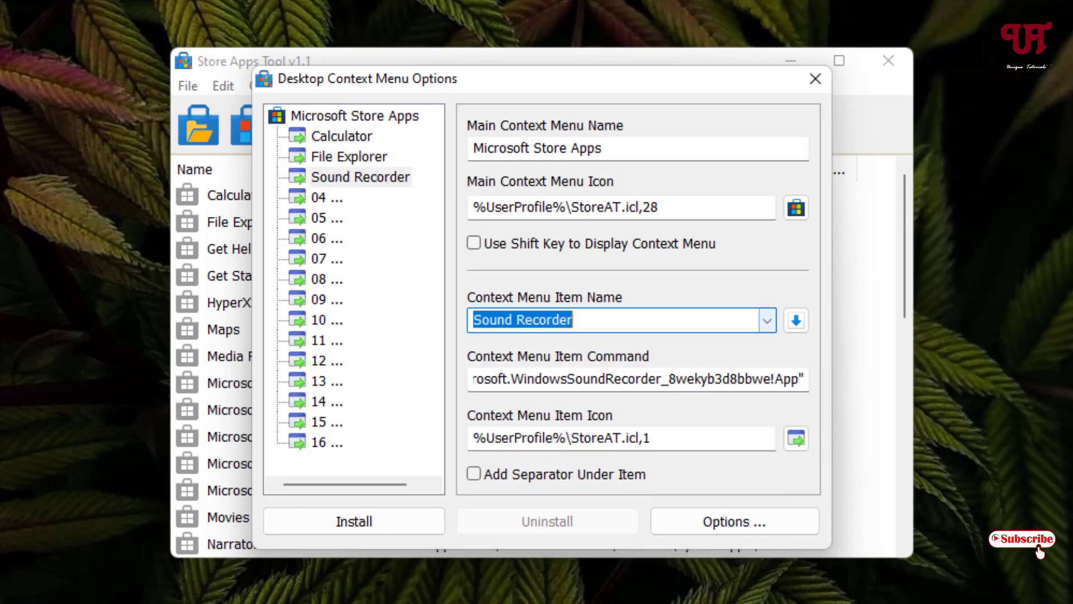
left_click(405, 256)
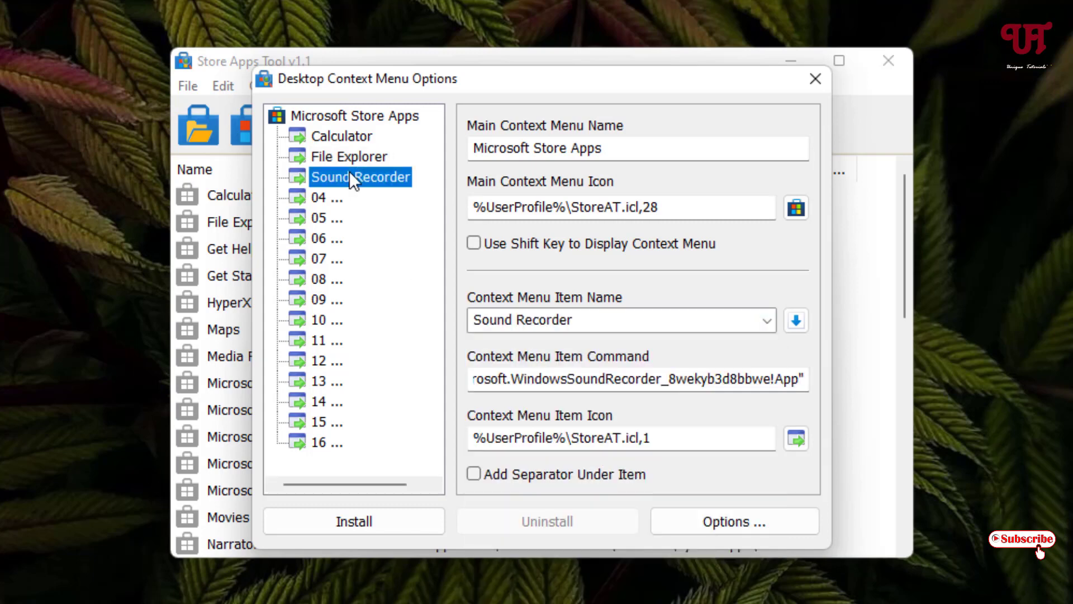
left_click(323, 134)
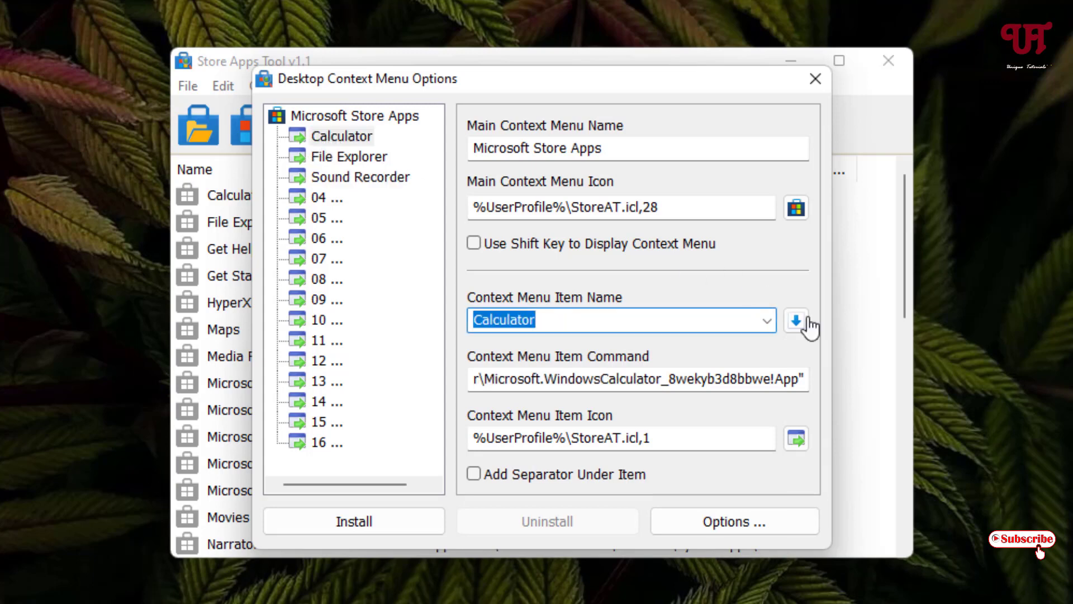
Give Calculator a calculator icon and File Explorer a folder icon.
left_click(796, 447)
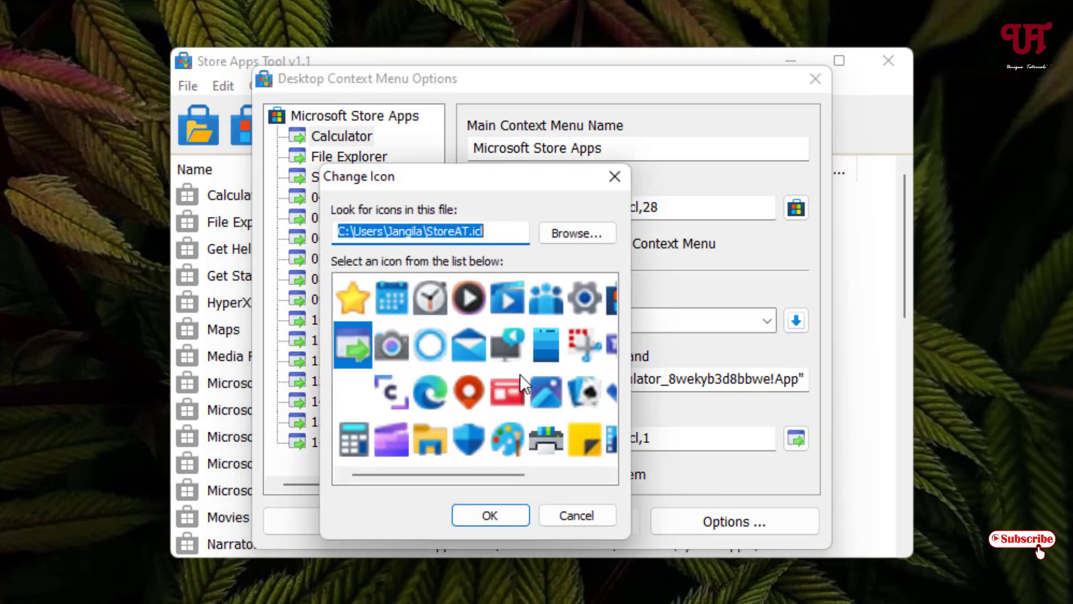
left_click(359, 444)
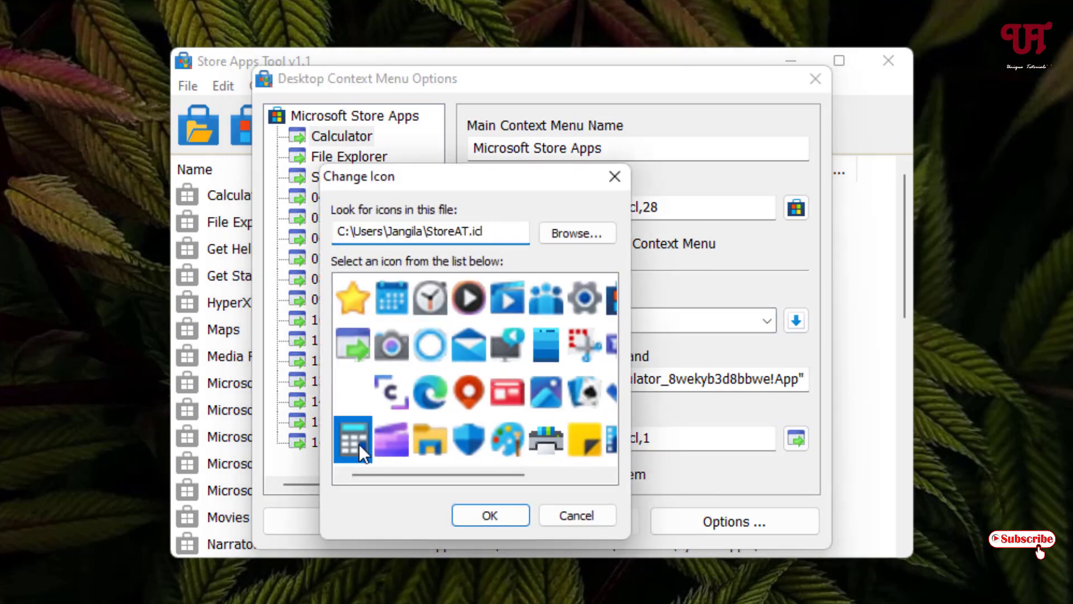
left_click(512, 514)
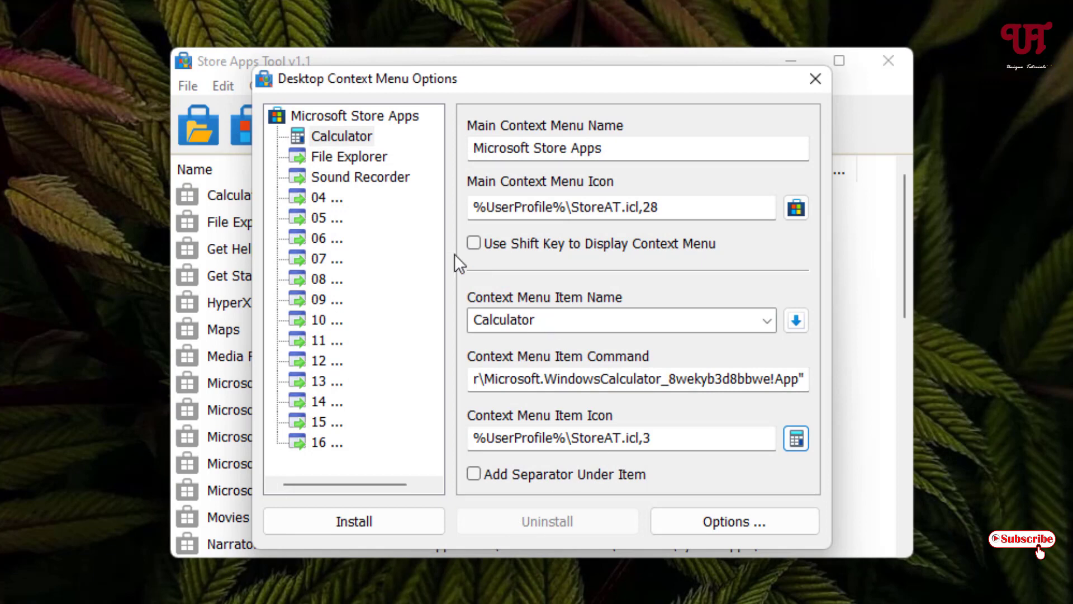
left_click(344, 157)
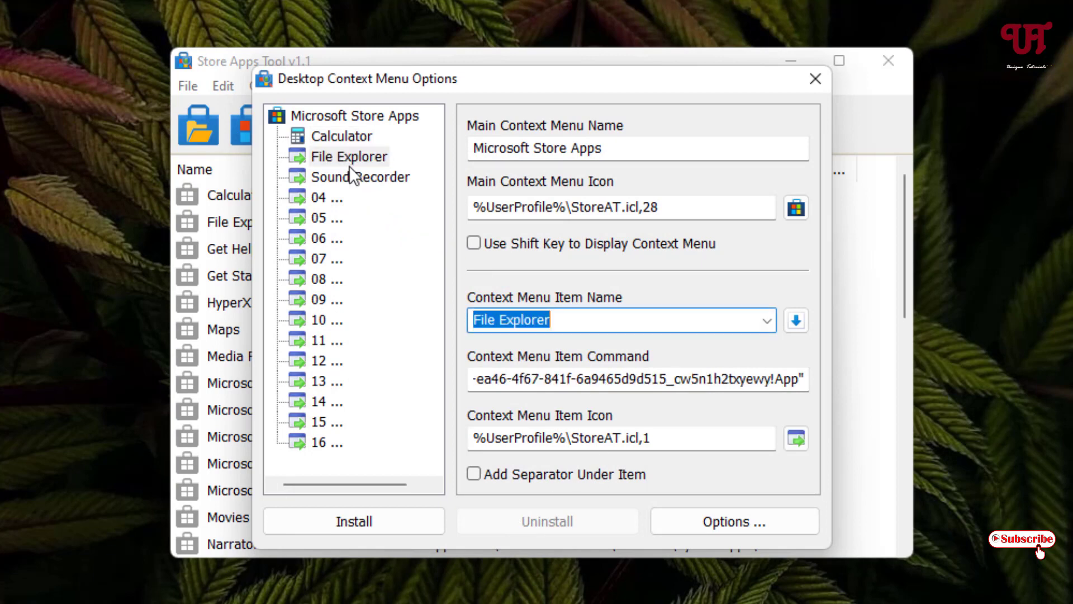
left_click(796, 438)
left_click(429, 440)
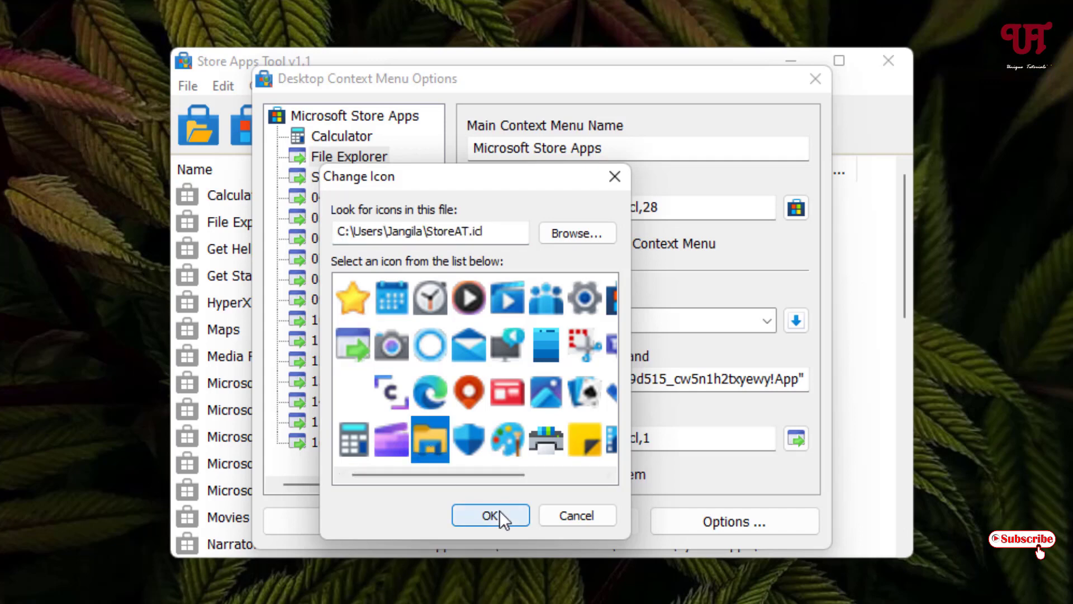
left_click(499, 513)
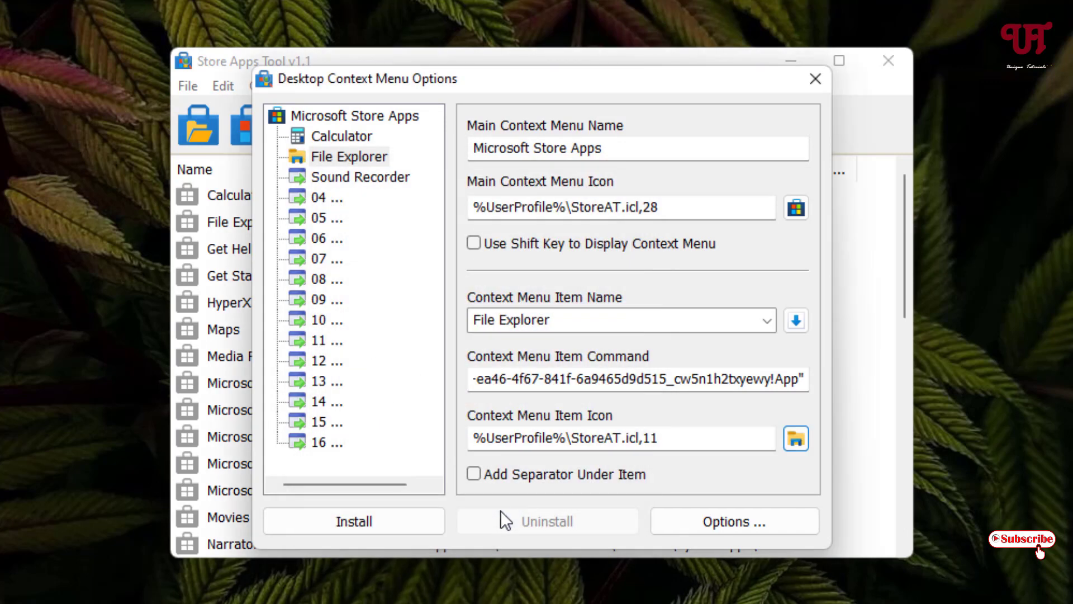
Give Sound Recorder the microphone icon StoreAT.icl,32 and apply the submenu to the desktop menu.
left_click(374, 177)
left_click(796, 438)
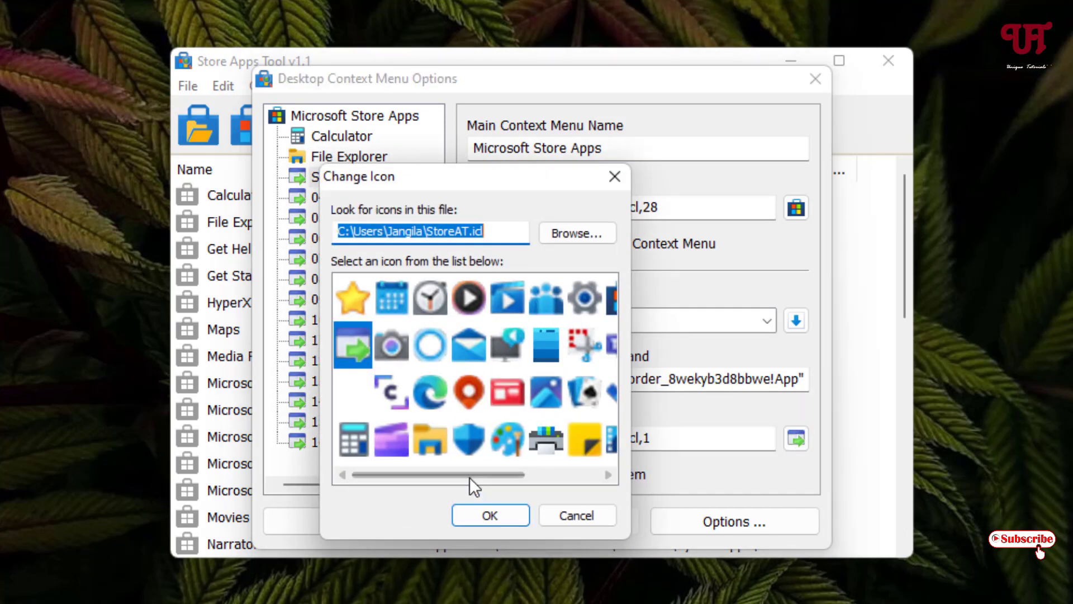
left_click_drag(471, 474, 541, 470)
left_click(545, 297)
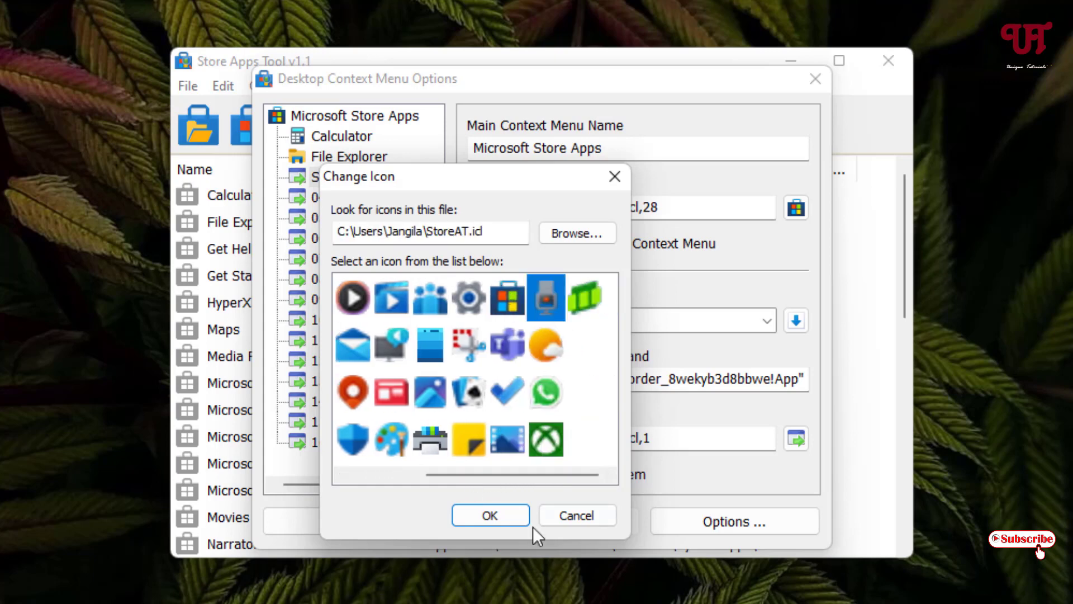
left_click(513, 514)
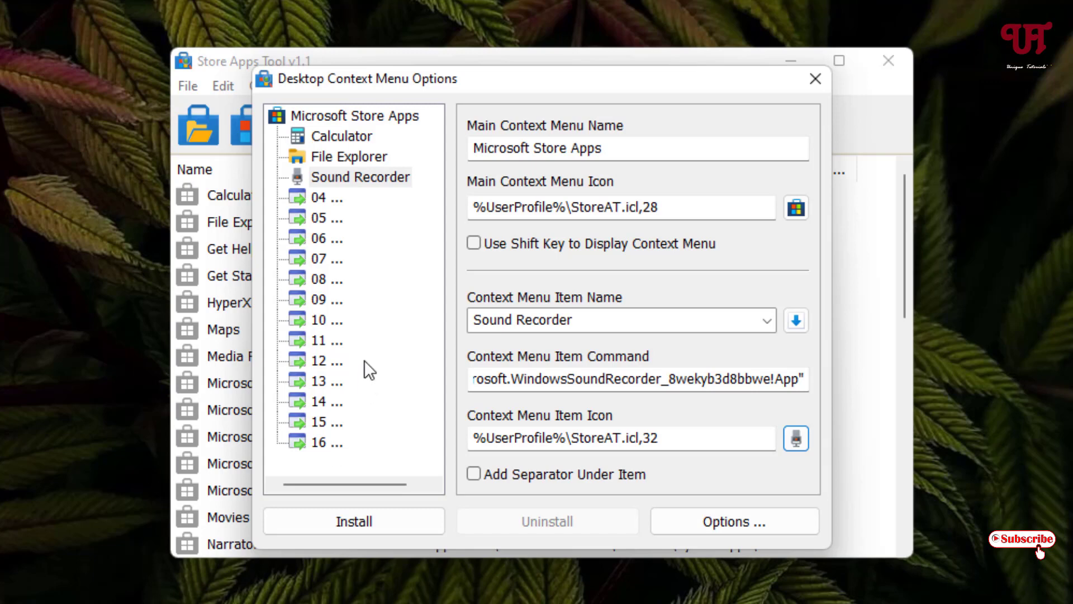
left_click(363, 526)
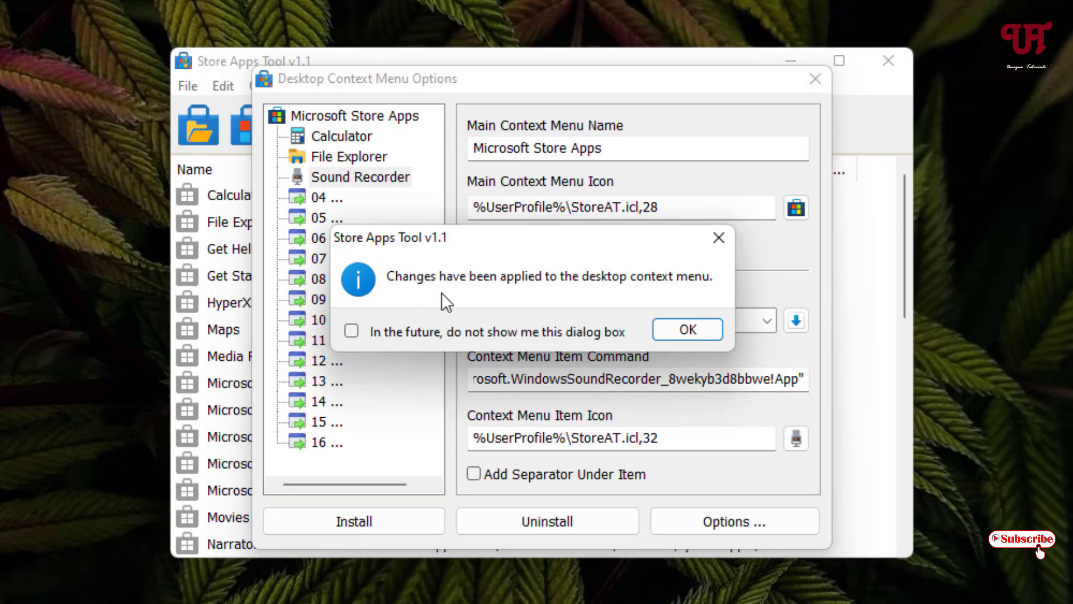
Test the desktop submenu by launching Calculator from Microsoft Store Apps, then close Calculator.
left_click(696, 329)
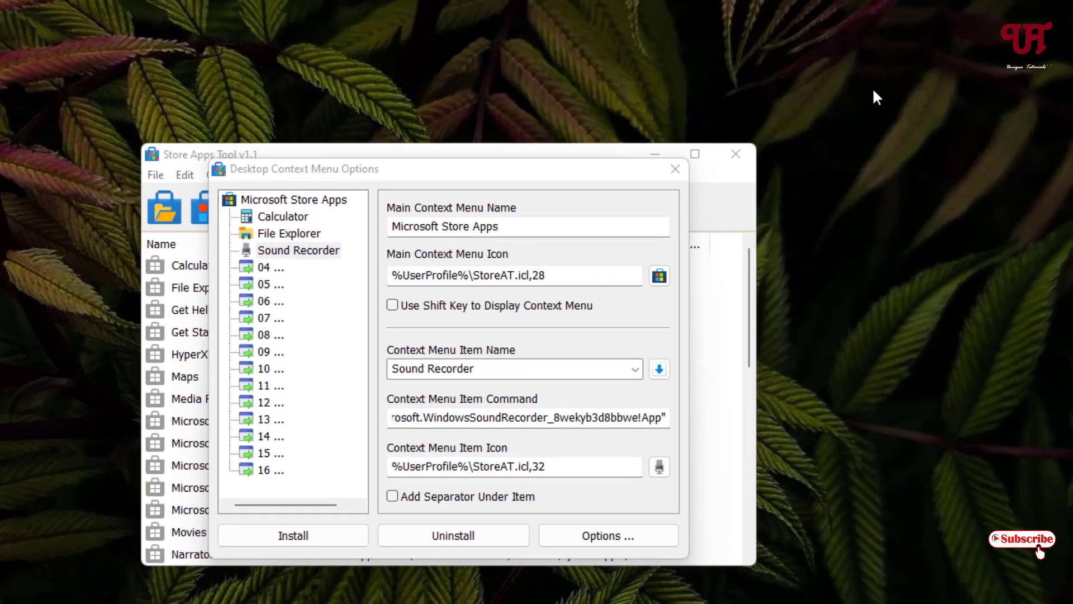
right_click(872, 87)
left_click(938, 304)
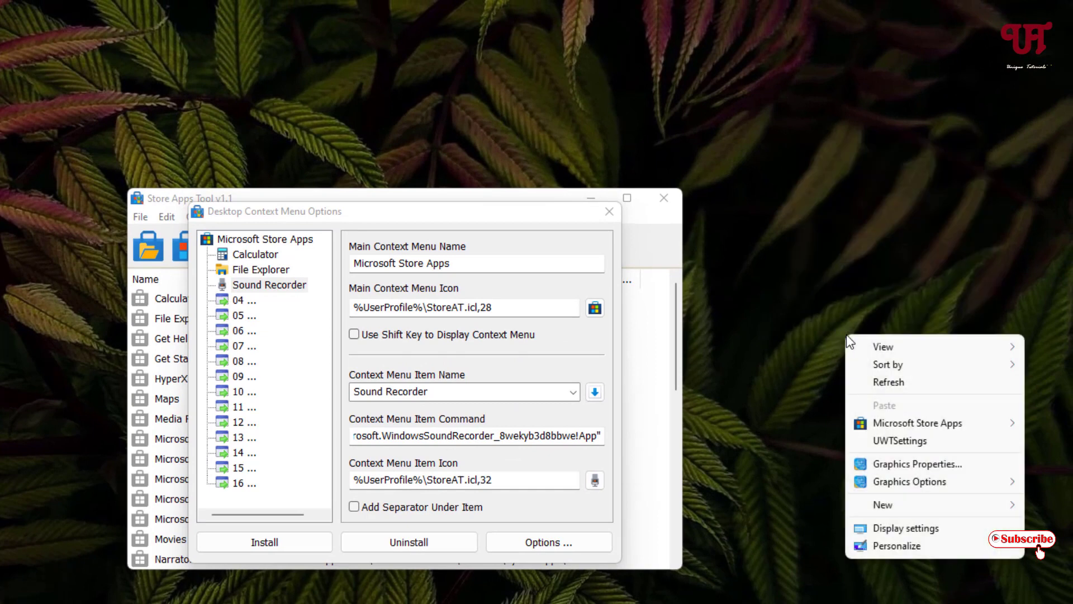
mouse_move(877, 420)
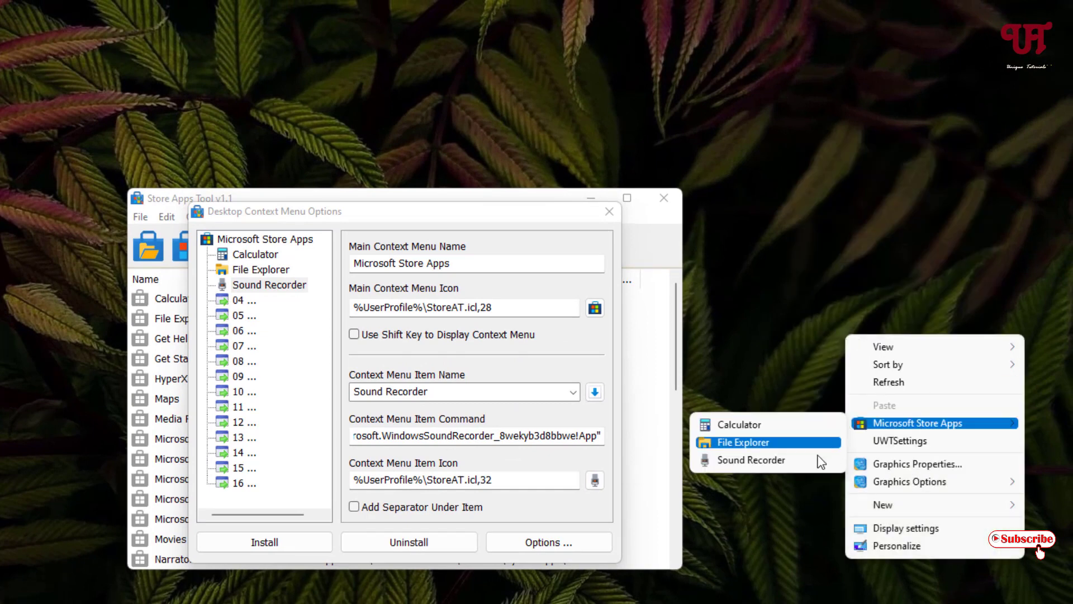
left_click(803, 423)
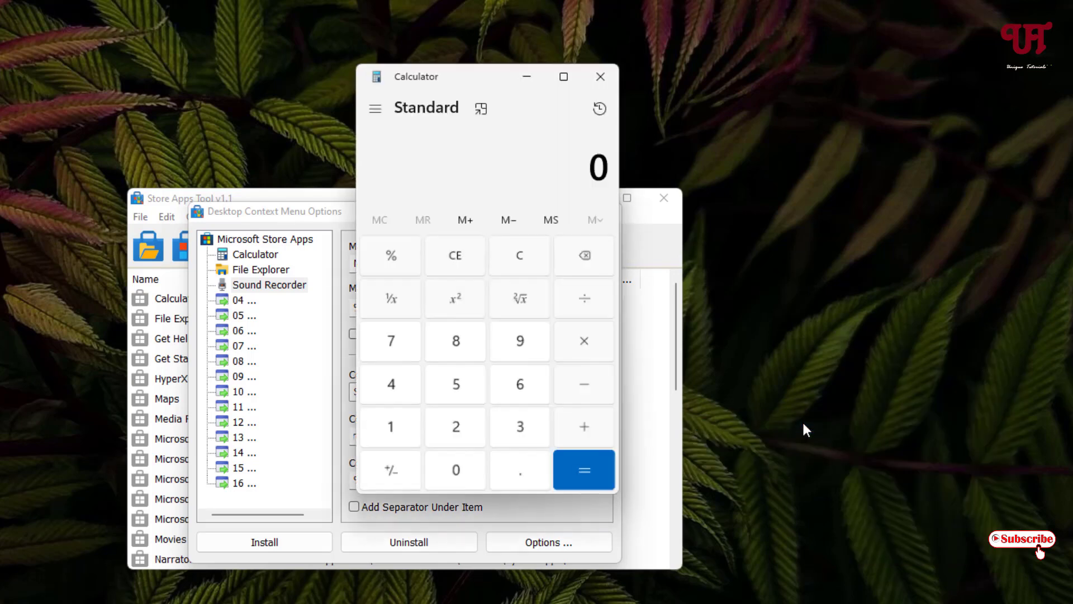
left_click(601, 76)
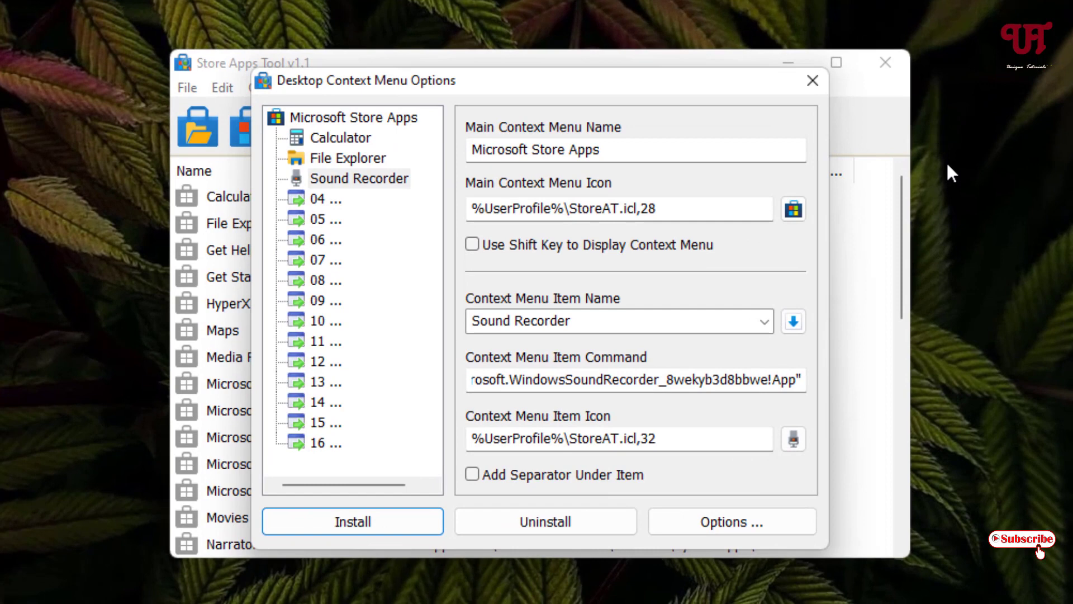
Uninstall the submenu, verify it's gone from the desktop's full right-click menu, then close Desktop Context Menu Options.
left_click(558, 535)
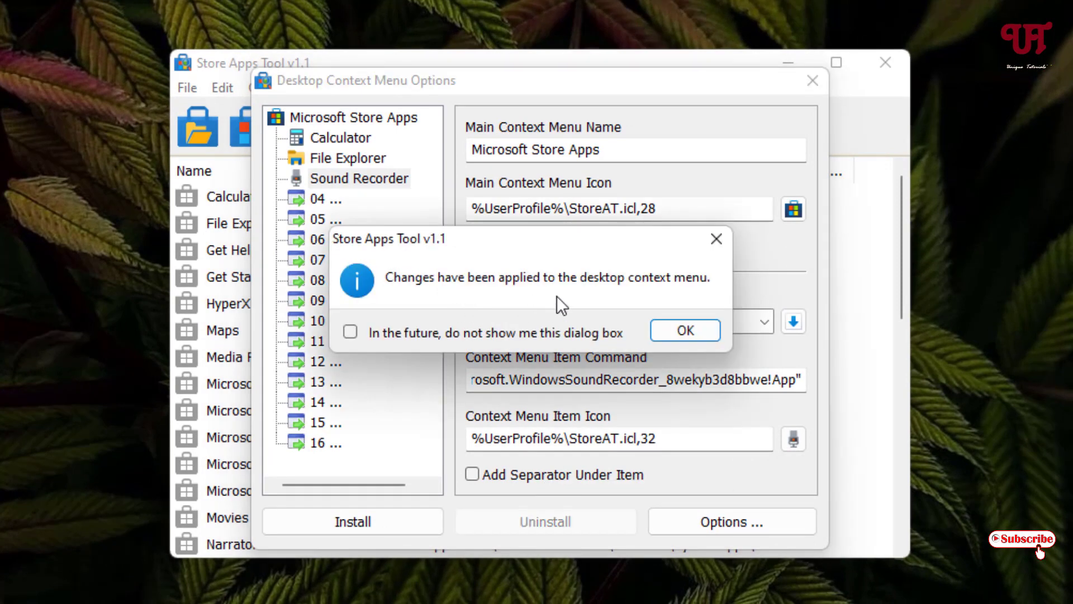
left_click(682, 330)
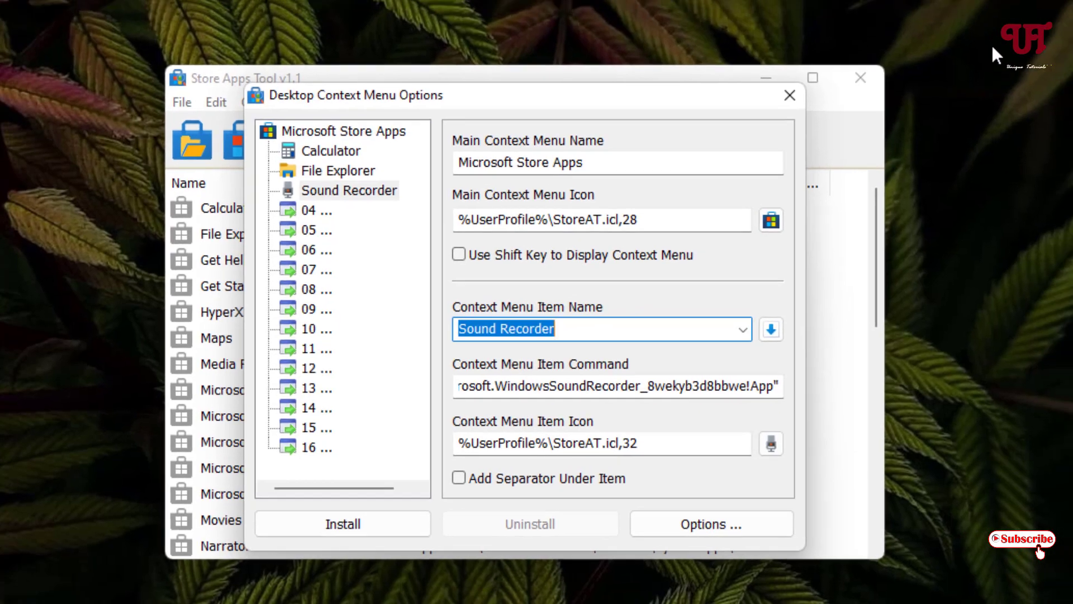
right_click(1026, 10)
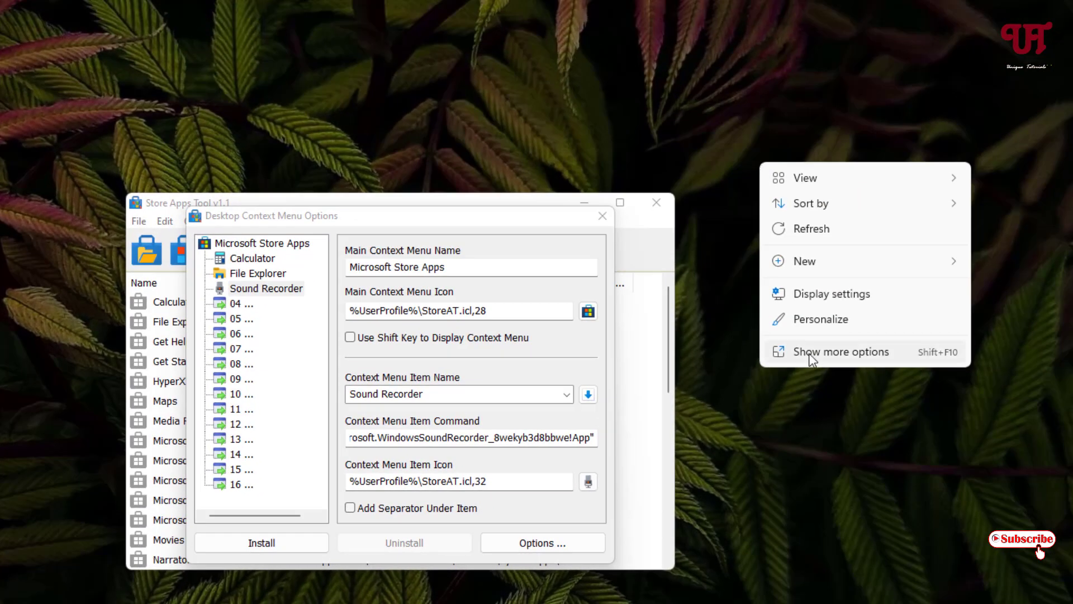
left_click(810, 353)
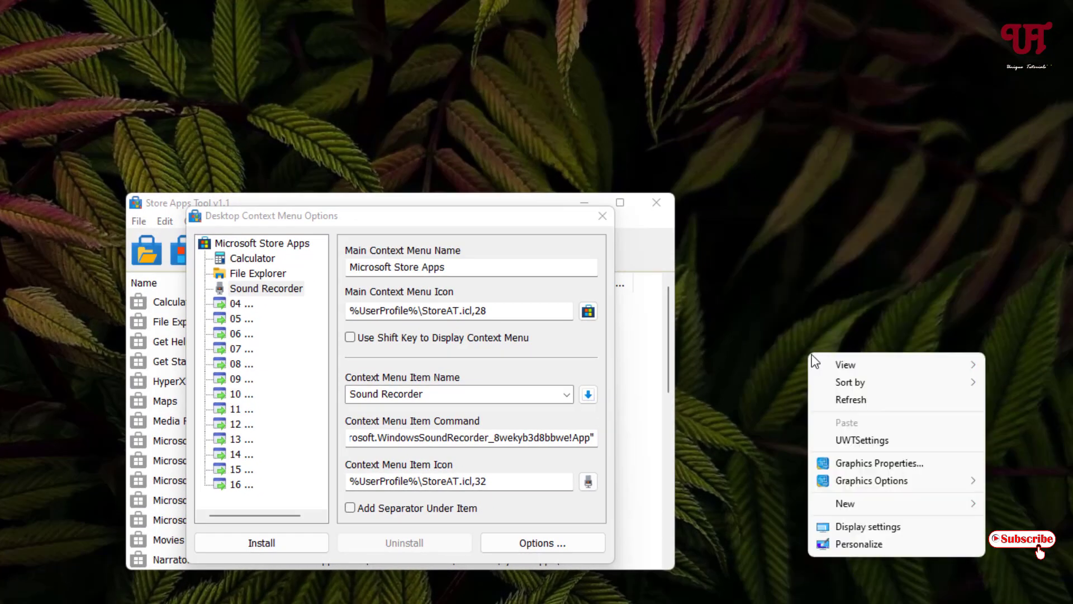
left_click(748, 512)
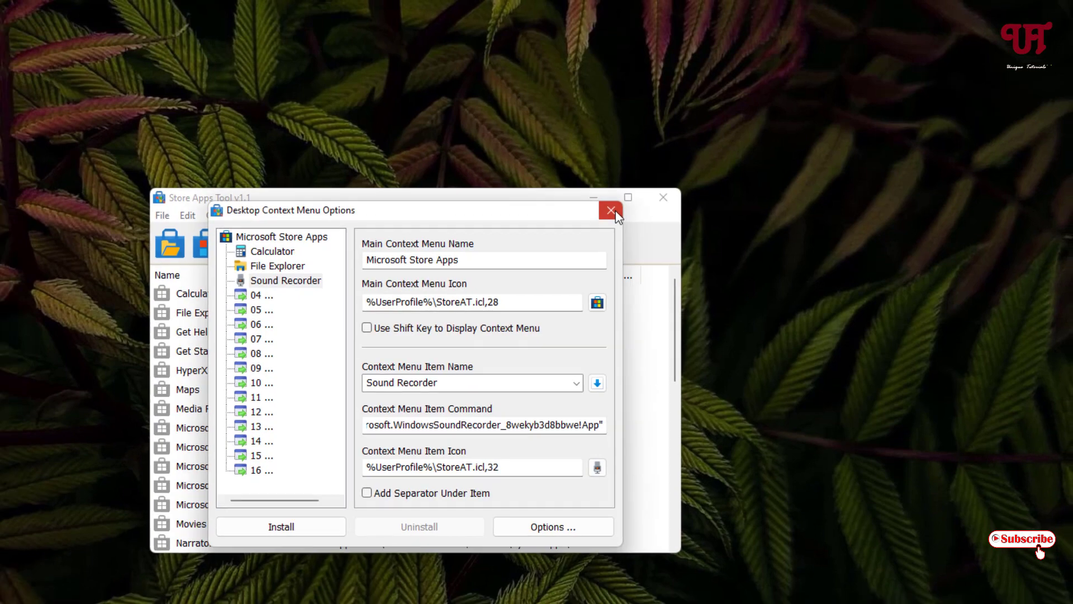
left_click(603, 215)
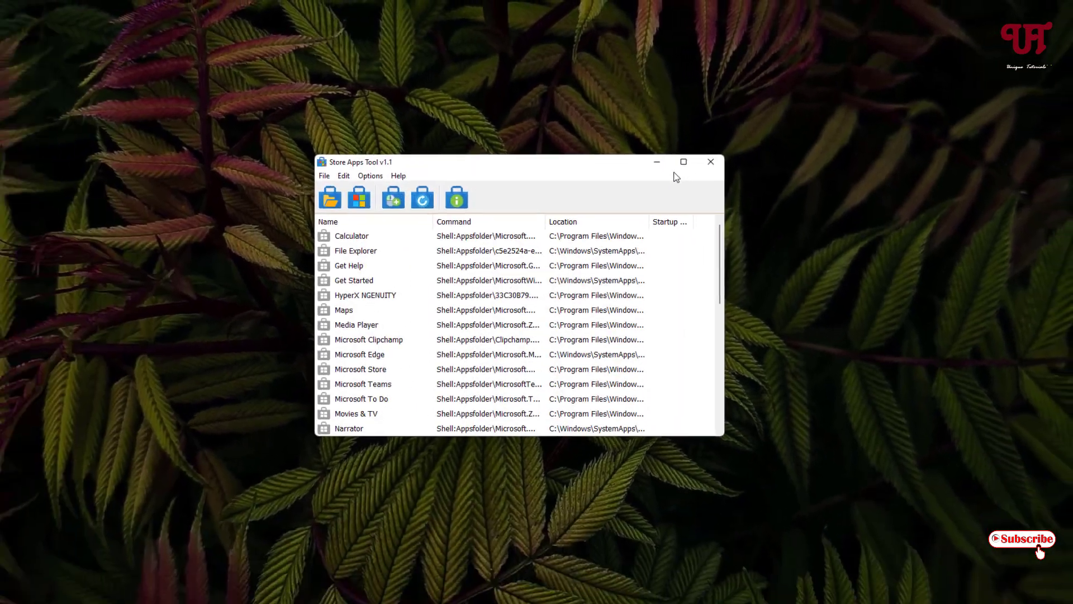